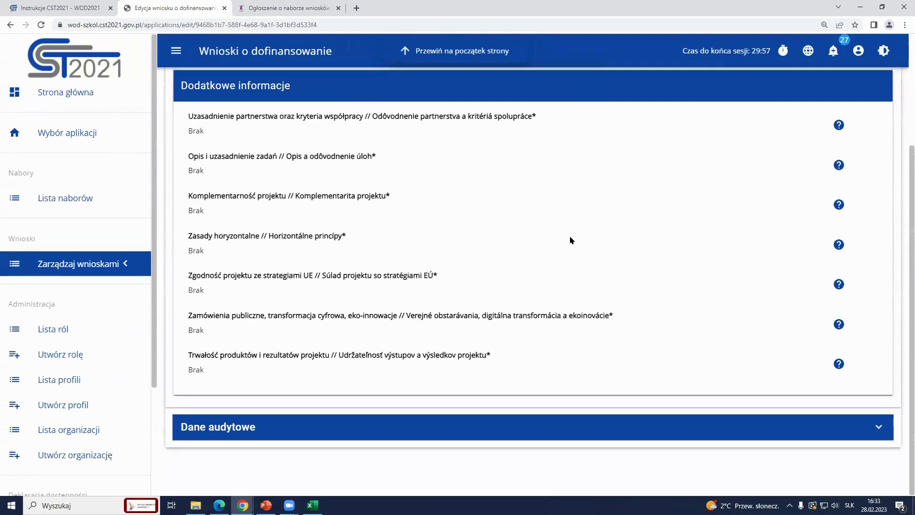
# Start editing the Dodatkowe informacje section, agreeing to end the unsaved editing of the Analiza ryzyka section
pyautogui.scroll(3, 572, 240)
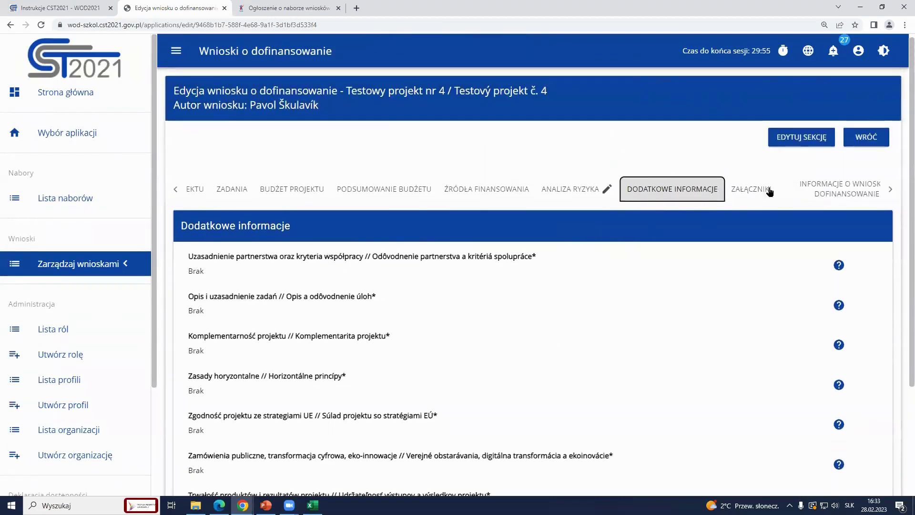
pyautogui.click(802, 140)
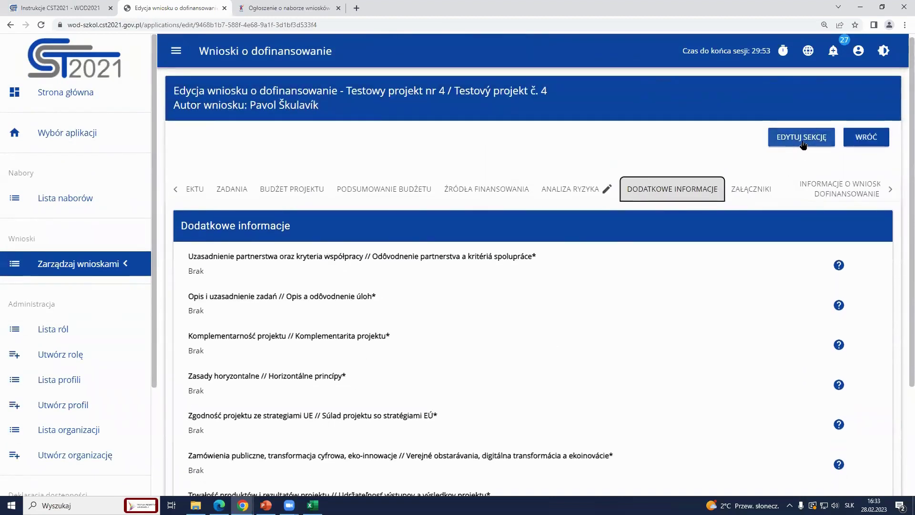
pyautogui.click(803, 143)
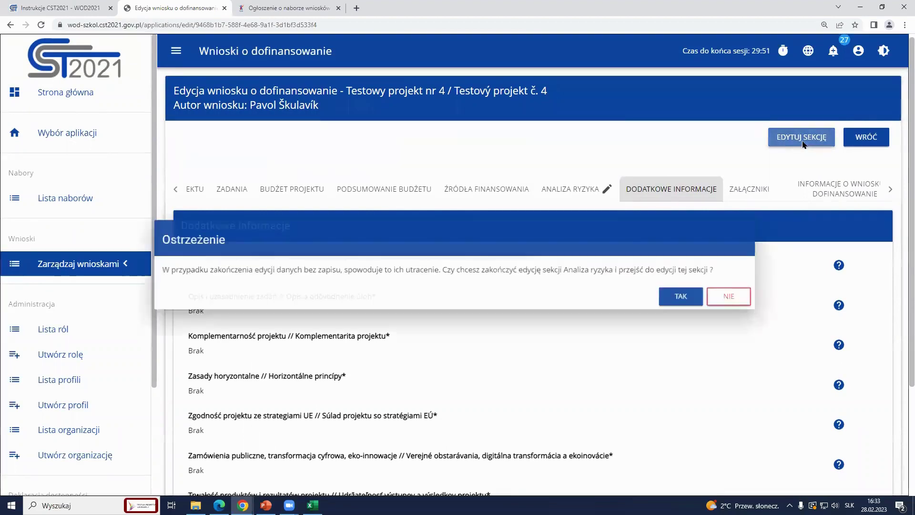
pyautogui.click(692, 299)
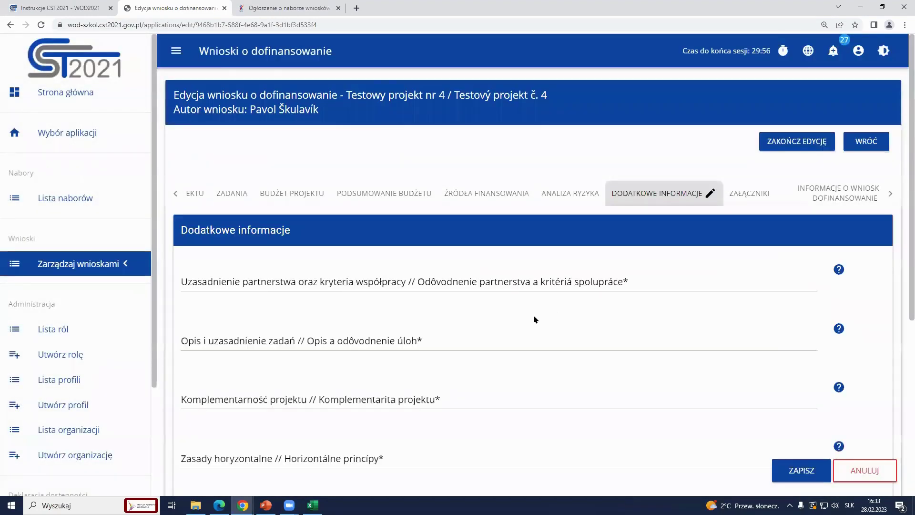
# Enter the Polish part "Uzasadnienie partnerstwa oraz kryteria współpracy //" in the partnership justification and cooperation criteria field
pyautogui.scroll(-6, 535, 319)
pyautogui.scroll(3, 533, 316)
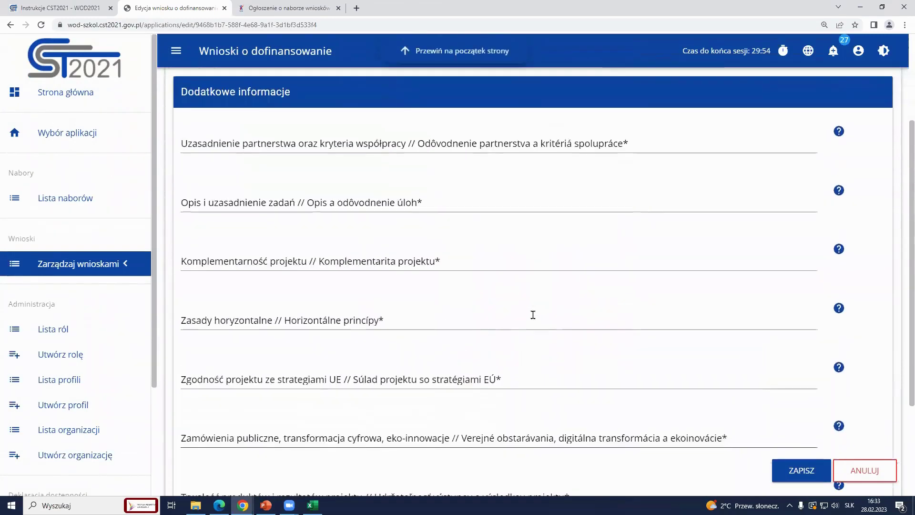
pyautogui.scroll(-1, 519, 312)
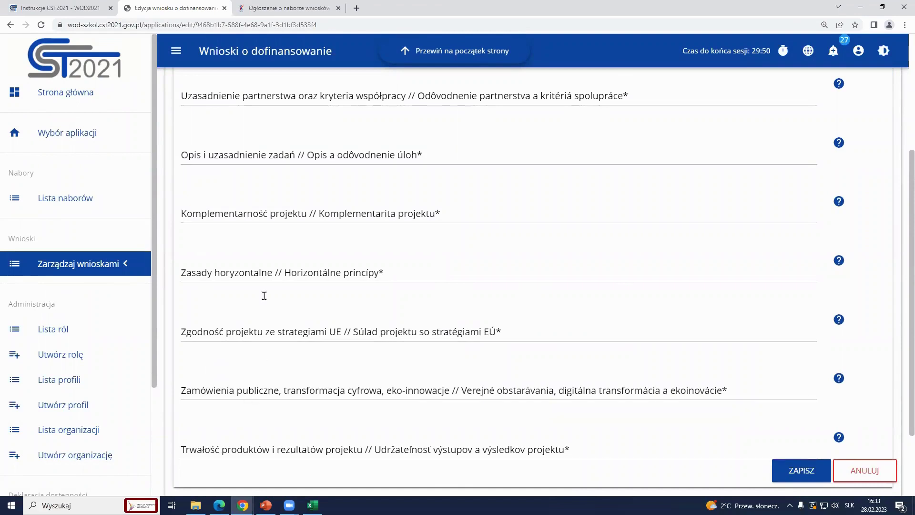
pyautogui.scroll(1, 251, 146)
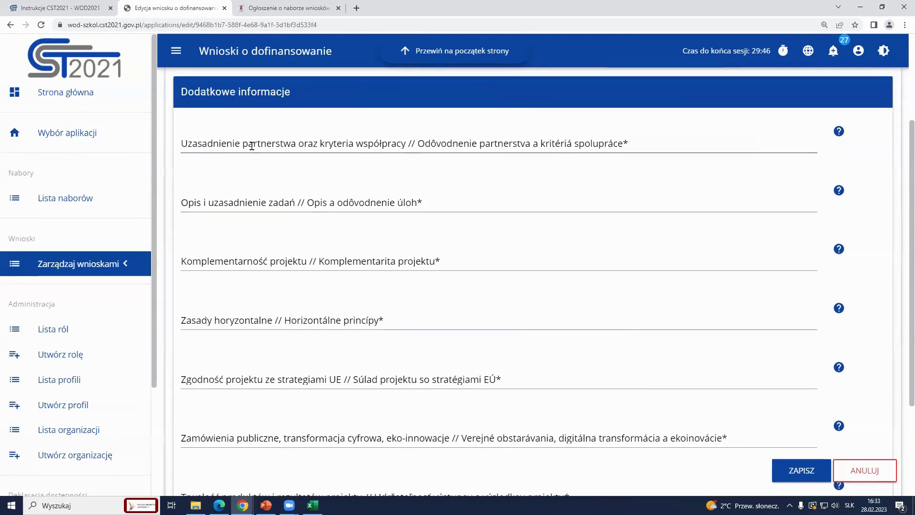
pyautogui.click(286, 142)
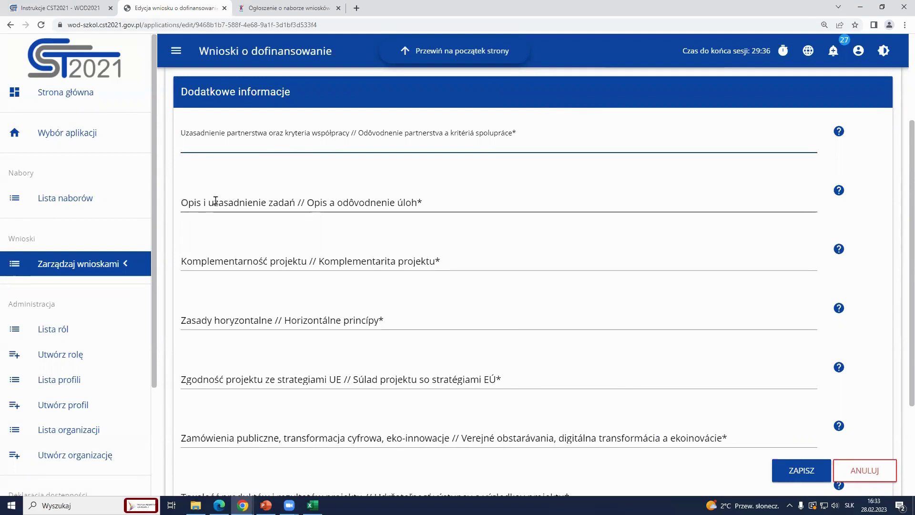
pyautogui.scroll(1, 391, 186)
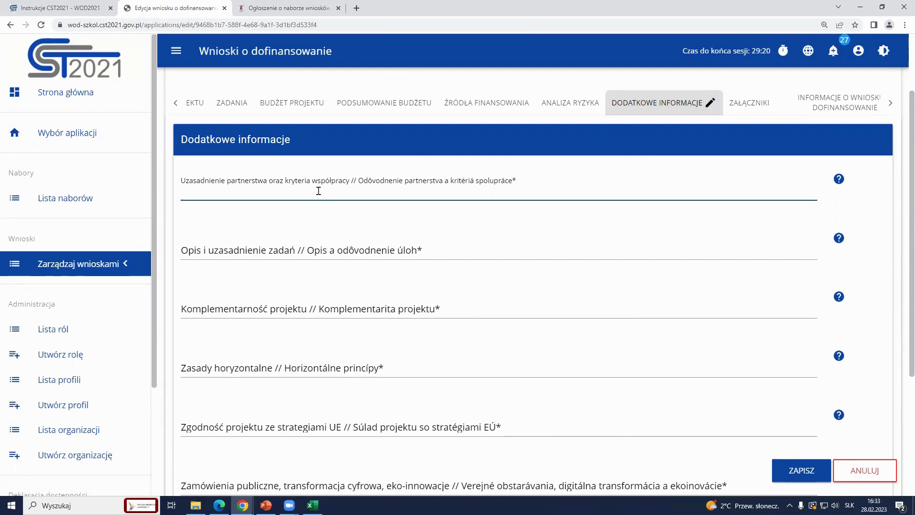
pyautogui.click(274, 185)
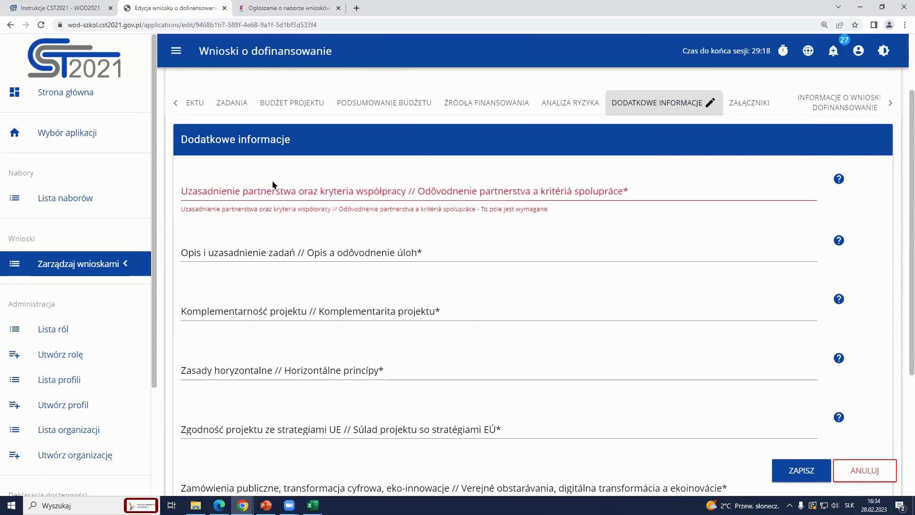
pyautogui.click(183, 191)
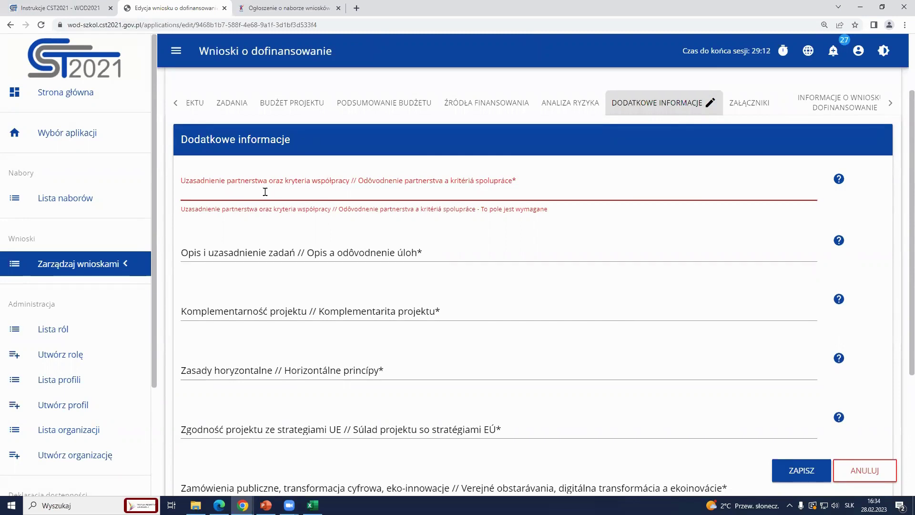
pyautogui.write('Uzasa')
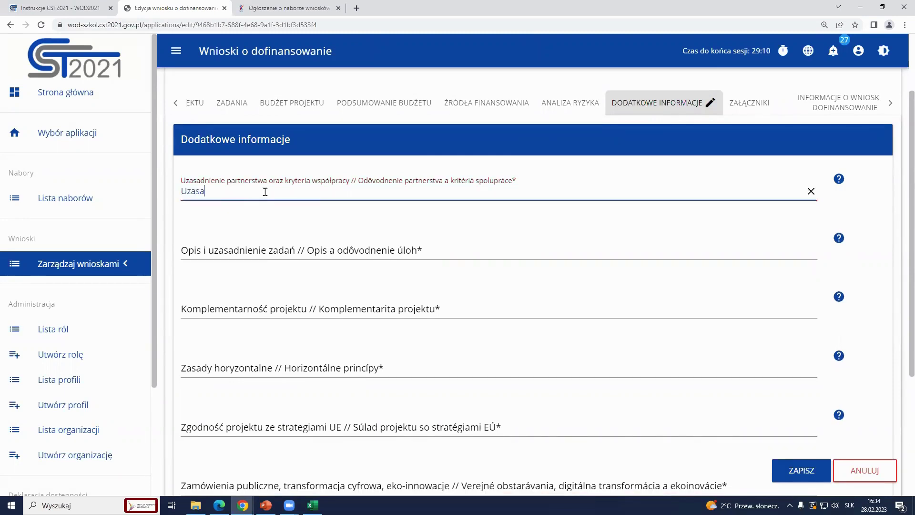
pyautogui.write('dnienie partnerstwa')
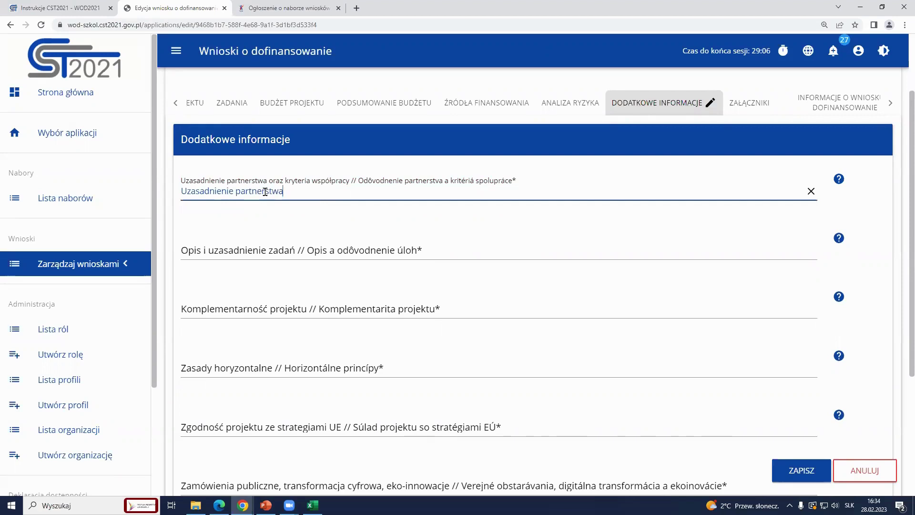
pyautogui.write(' oraz kryteria współpracy // ')
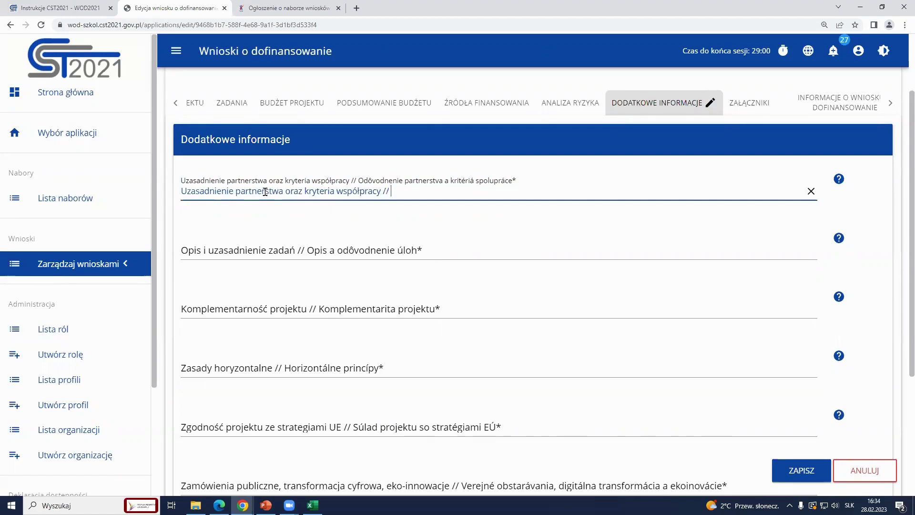
# Add "Odôvodnenie ..." as the Slovak part of the partnership justification text
pyautogui.write('Tesk')
pyautogui.press('BackSpace')
pyautogui.write('kst słowacki')
pyautogui.moveTo(456, 191); pyautogui.dragTo(392, 191)
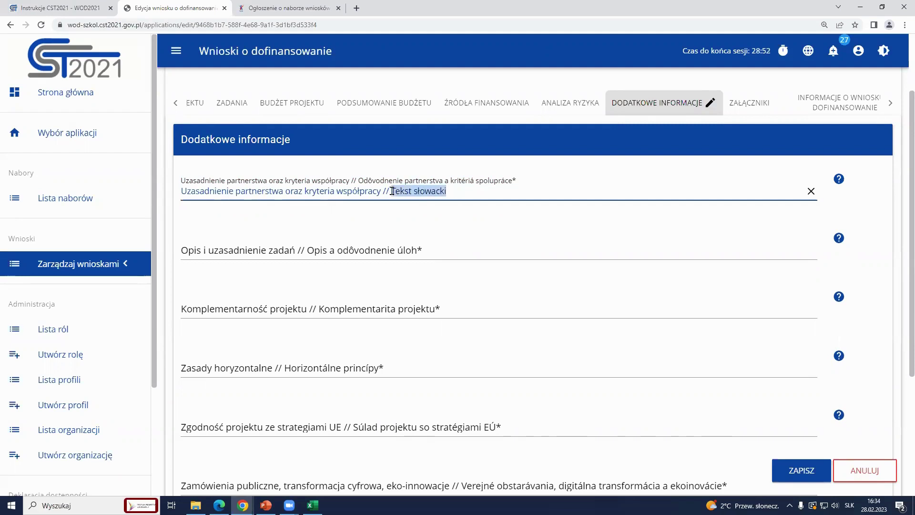
pyautogui.write('Odôvodnenie ...')
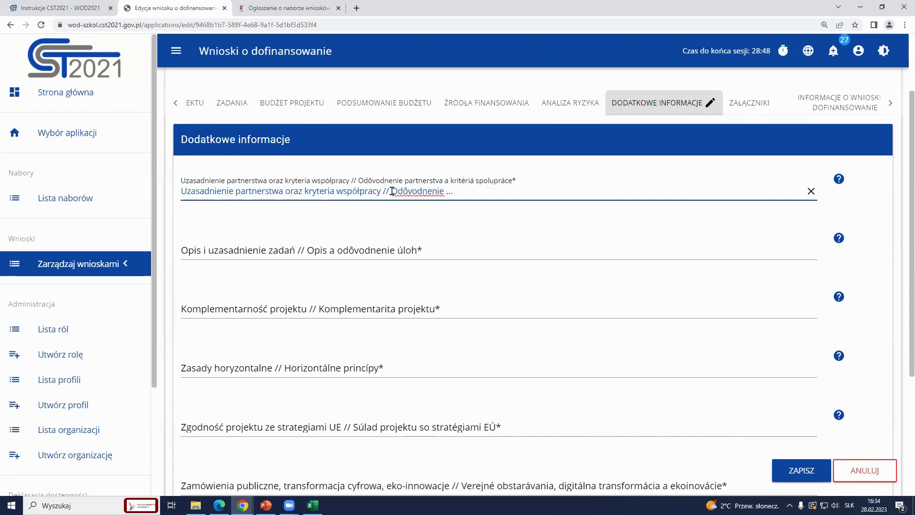
# Fill in the task description and justification field with "Opis i uzasadnienie zadań // Opis zadań"
pyautogui.click(277, 251)
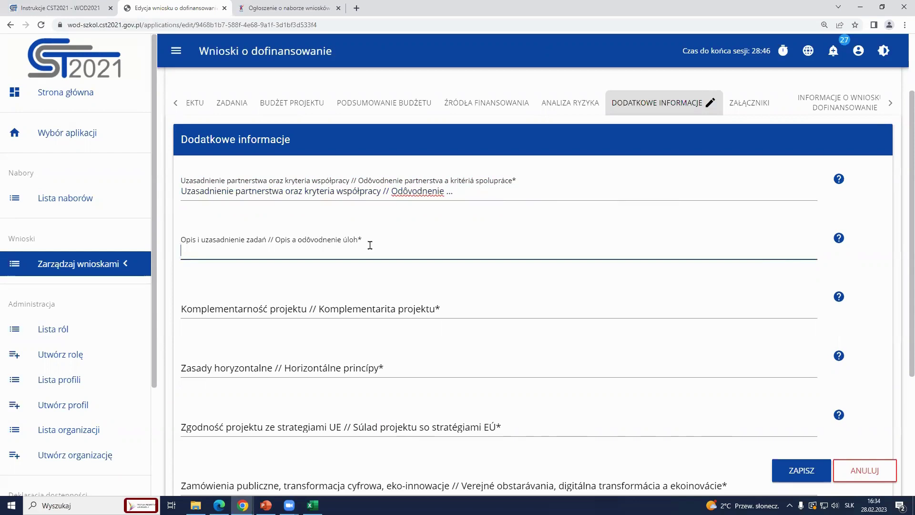
pyautogui.write('Opis i uzasadnienie zadań')
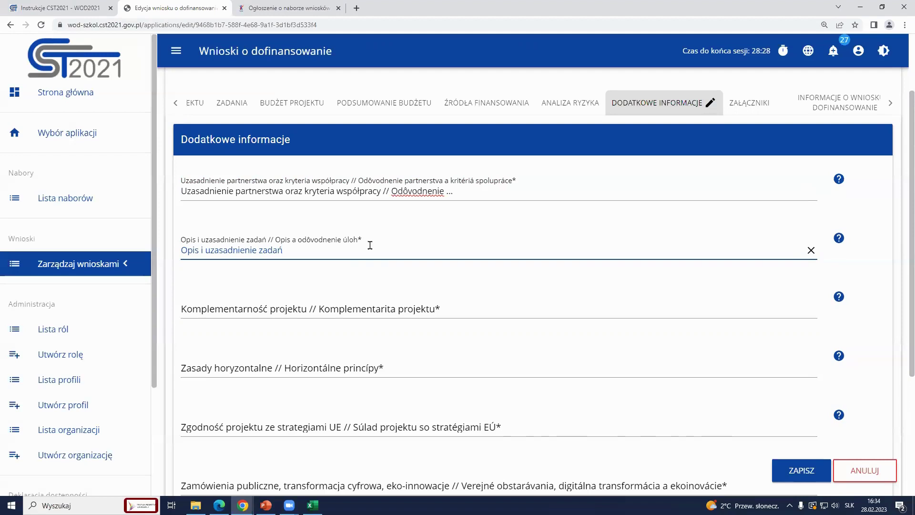
pyautogui.write('// Opis')
pyautogui.write('zadań')
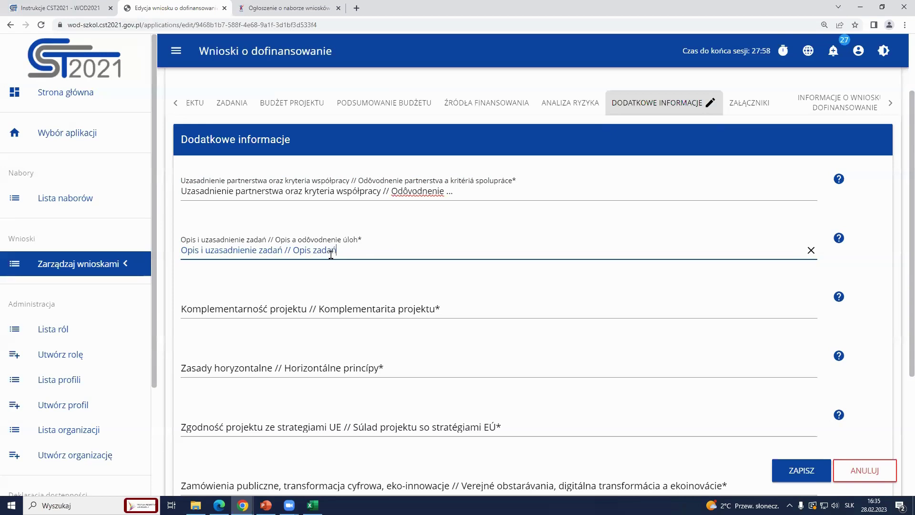
# Fill in the project complementarity field with "Komplementarność projektu / Komplementarita"
pyautogui.click(302, 306)
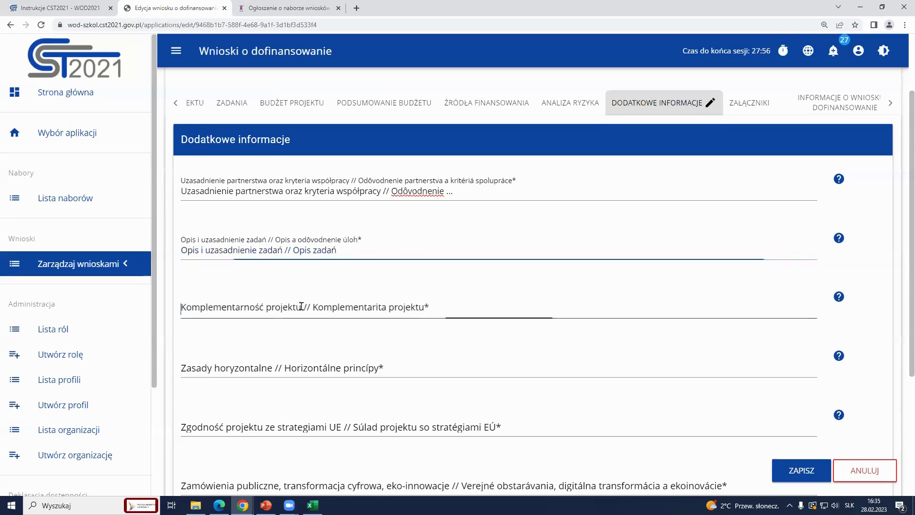
pyautogui.write('Komplet')
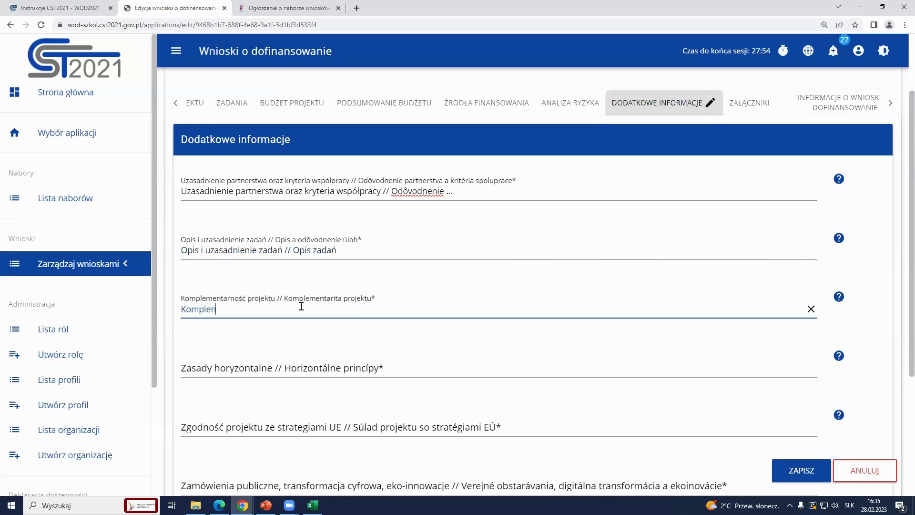
pyautogui.press('BackSpace')
pyautogui.write('mentarność projektu // Komplementa')
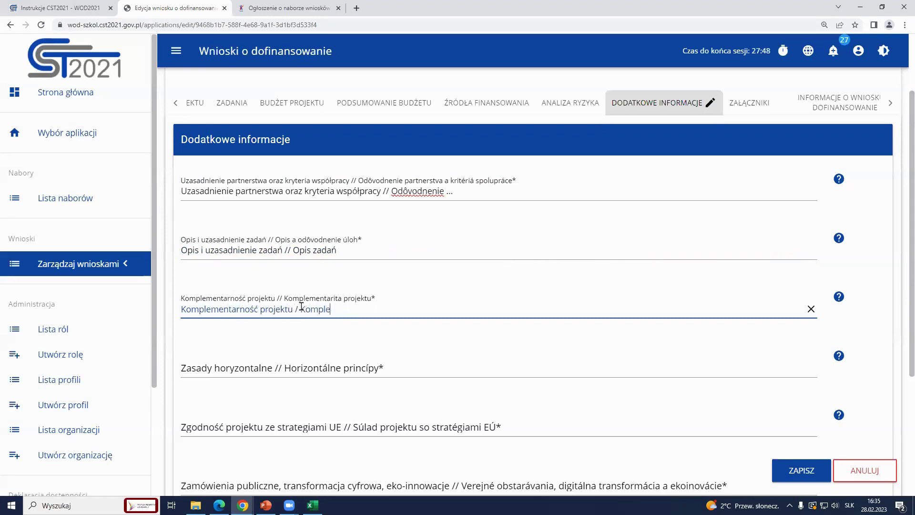
pyautogui.write('rnoś')
pyautogui.press('BackSpace')
pyautogui.press('BackSpace')
pyautogui.press('BackSpace')
pyautogui.write('ita')
# Fill in the horizontal principles field with "Zasady horyzontalne / Horizontálne princípy"
pyautogui.scroll(-4, 329, 201)
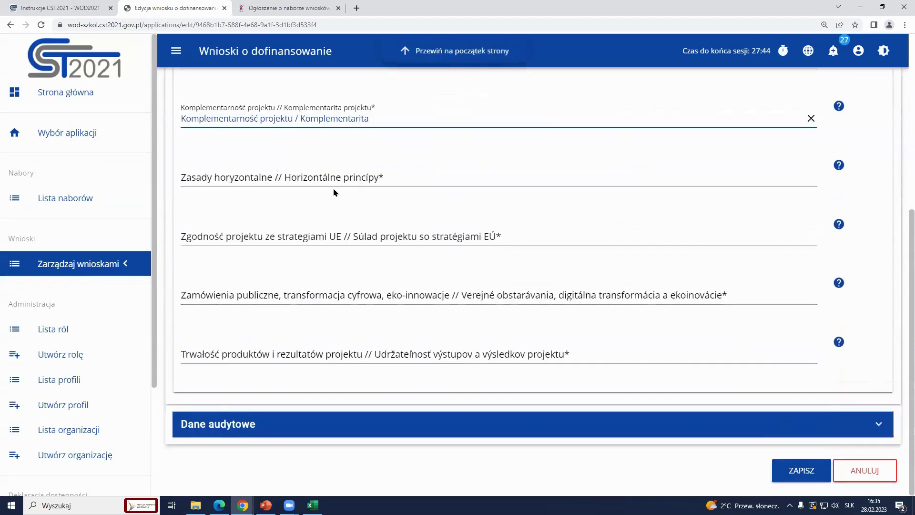
pyautogui.click(336, 179)
pyautogui.write('Zasady ')
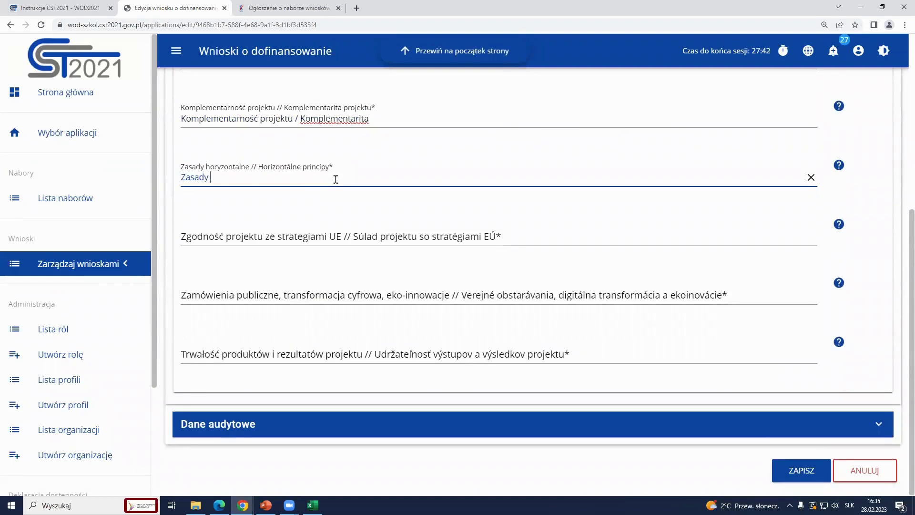
pyautogui.write('horyzontalne / Horizontá')
pyautogui.press('BackSpace')
pyautogui.press('BackSpace')
pyautogui.press('BackSpace')
pyautogui.write('talne / Horiz')
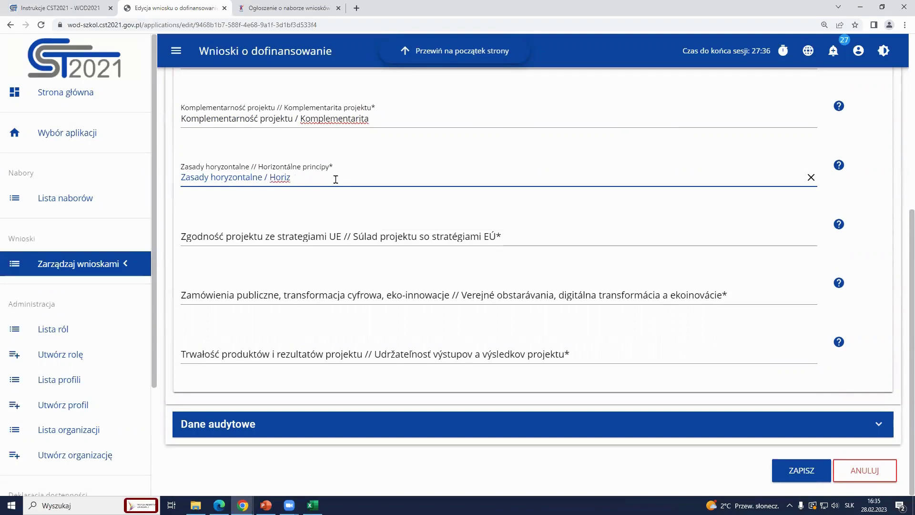
pyautogui.write('ontálne princípy')
# Fill in the field on the project's compliance with EU strategies with "Zgodność ... / Súlad ..."
pyautogui.click(314, 230)
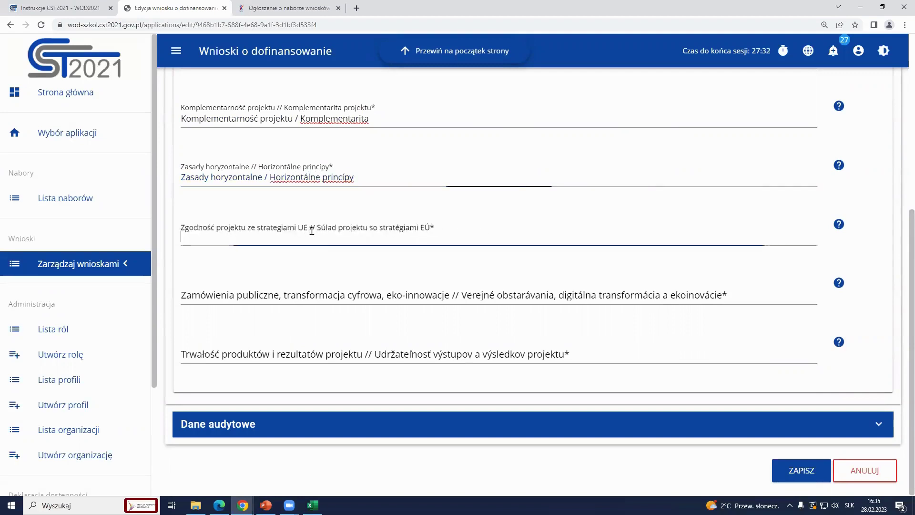
pyautogui.write('Zgno')
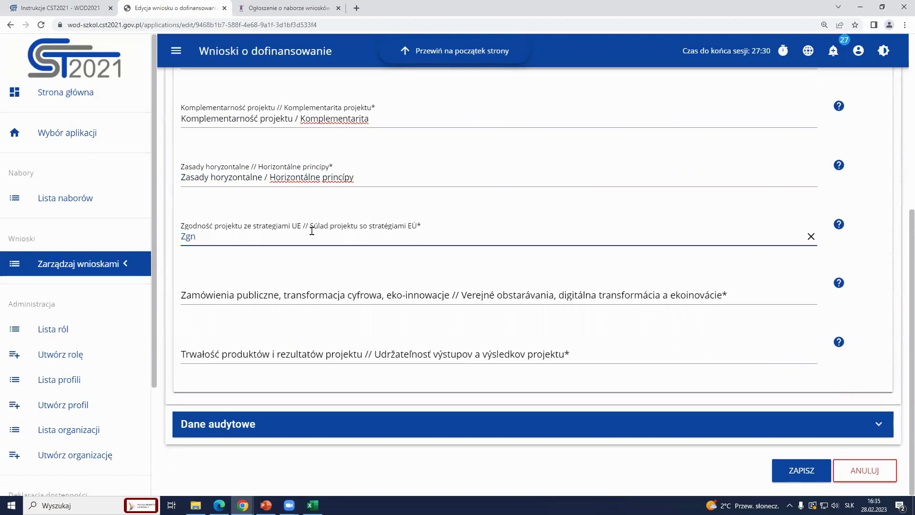
pyautogui.press('BackSpace')
pyautogui.write('odność ---')
pyautogui.write('(')
pyautogui.scroll(1, 639, 212)
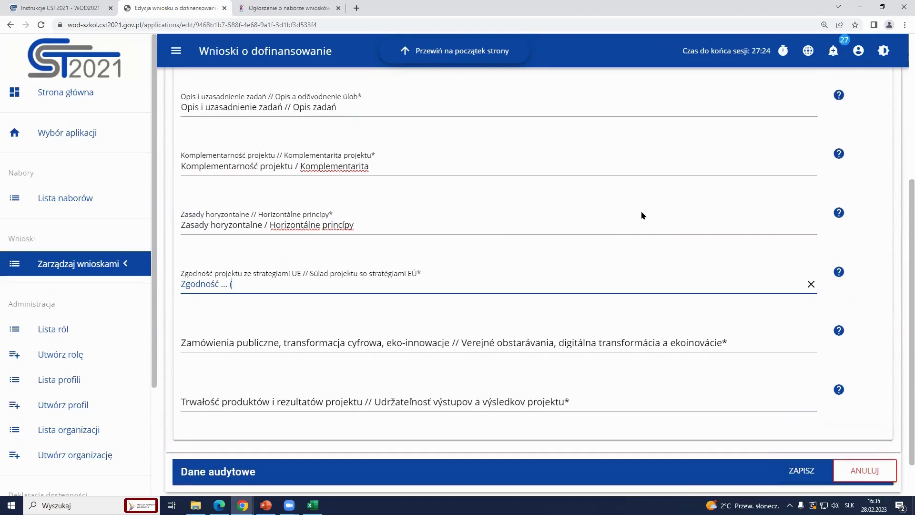
pyautogui.write('Súlad ...')
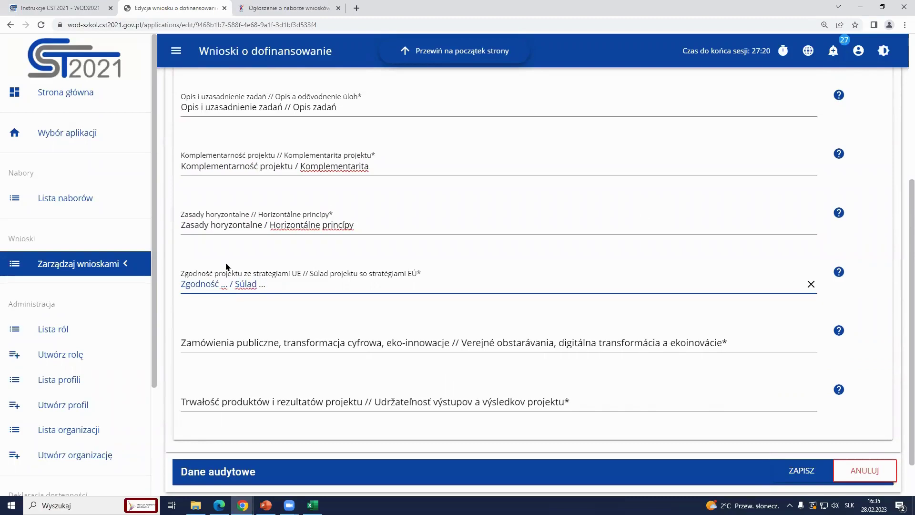
# Fill in the public procurement, digital transformation and eco-innovation field with "Zamówienia publicze ... / Verejné obstarávania ..."
pyautogui.click(281, 341)
pyautogui.write('Zamó')
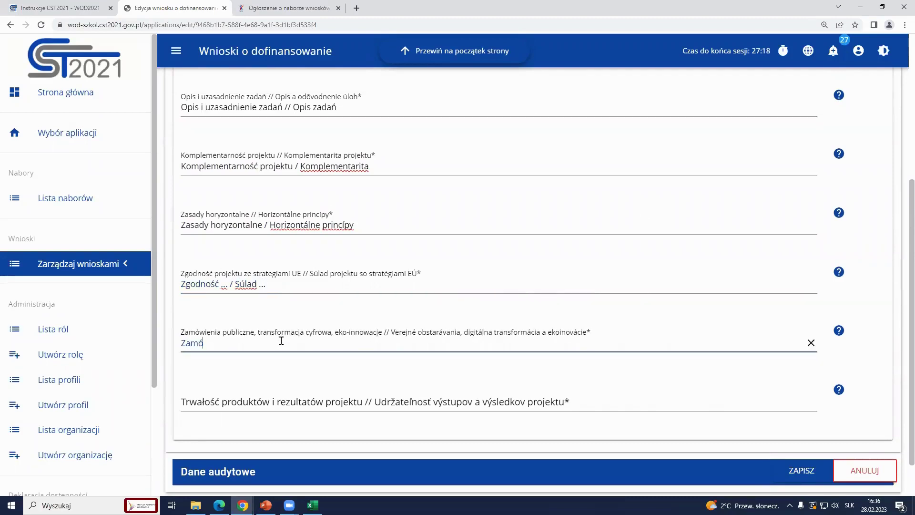
pyautogui.write('wienia publicze ... P')
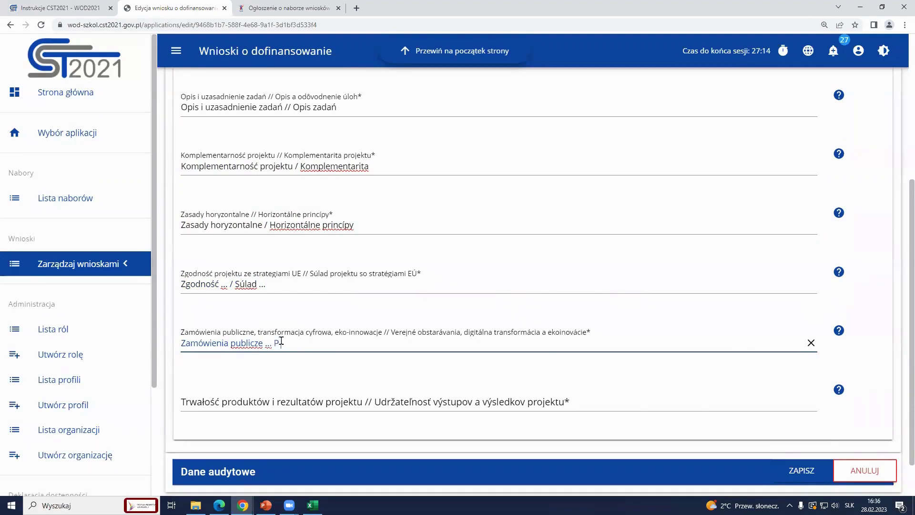
pyautogui.press('BackSpace')
pyautogui.write('/ Verejné obs')
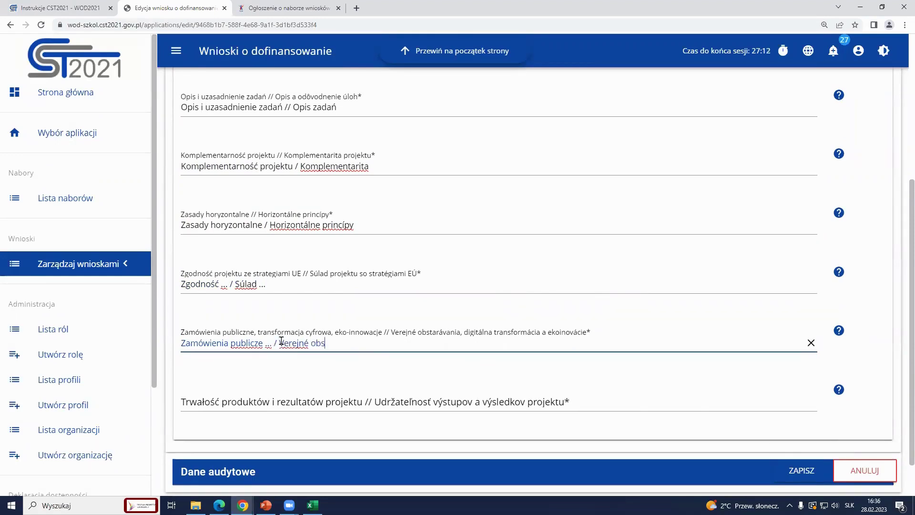
pyautogui.write('tarávania ...')
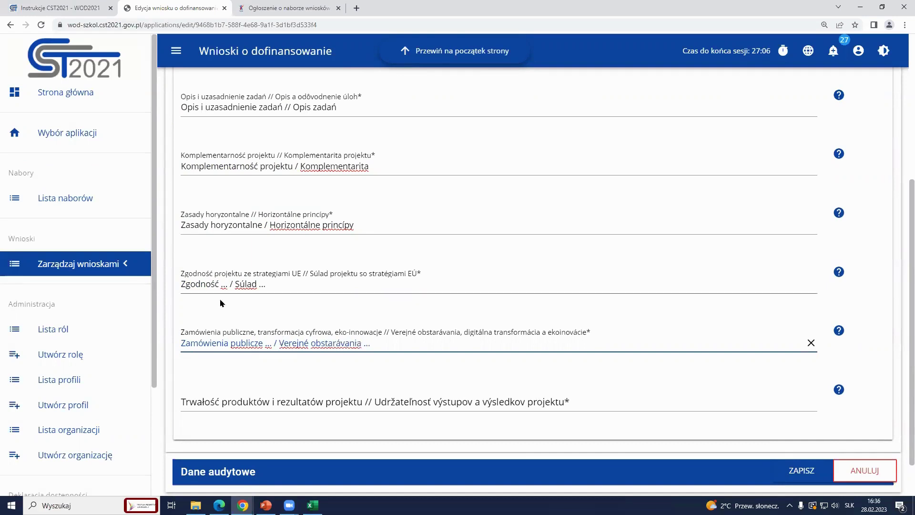
# Fill in the field on the durability of project outputs and results with "Trwałość / Udržateľnosť..."
pyautogui.scroll(-1, 277, 338)
pyautogui.click(284, 352)
pyautogui.write('Trw')
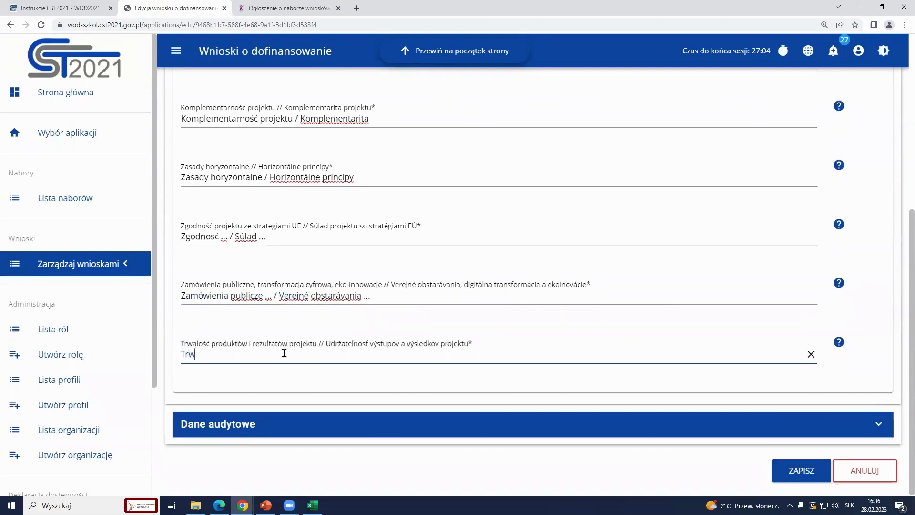
pyautogui.write('ałość / Udržateľnosť---')
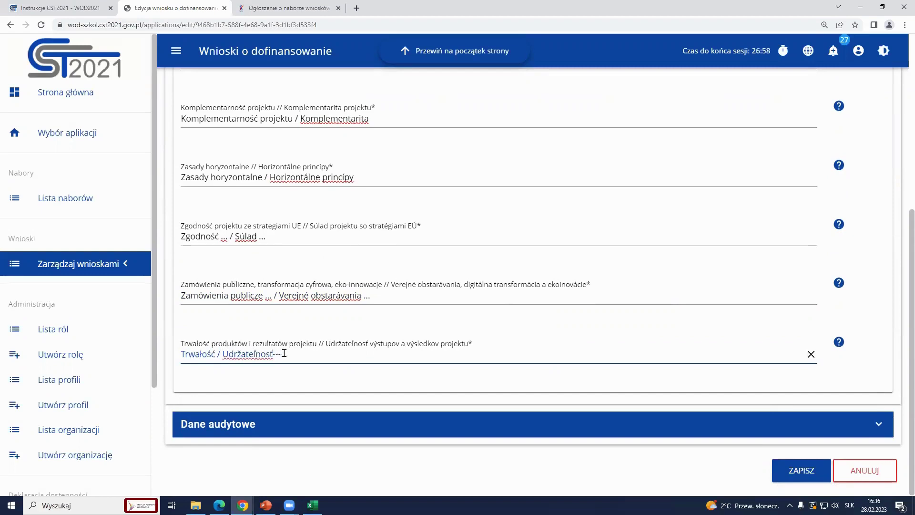
pyautogui.press('BackSpace')
pyautogui.press('BackSpace')
pyautogui.press('BackSpace')
pyautogui.write('...')
# Check the completed Dodatkowe informacje fields, save the section and close the save message
pyautogui.click(446, 262)
pyautogui.scroll(6, 443, 264)
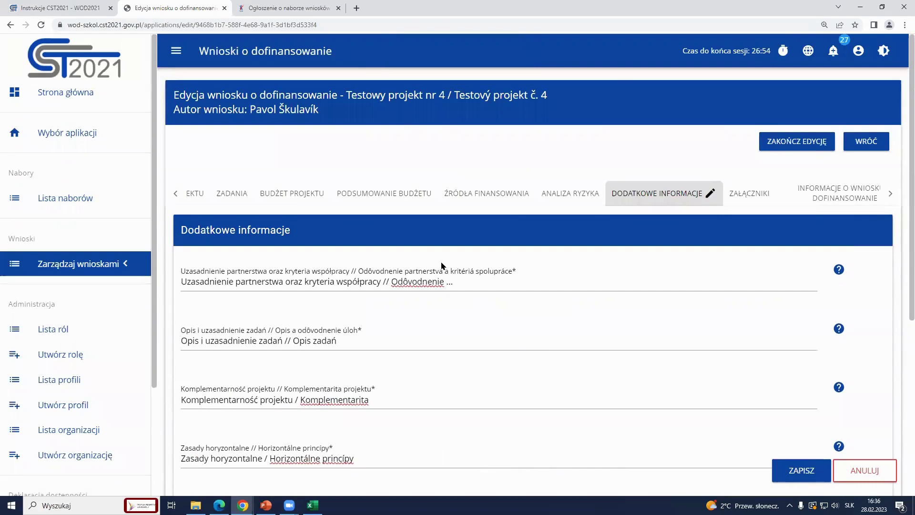
pyautogui.scroll(-6, 442, 265)
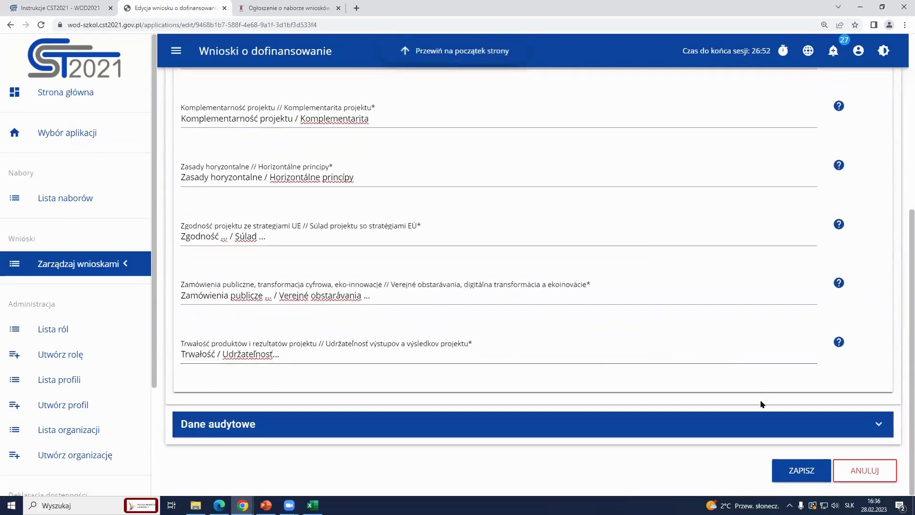
pyautogui.click(801, 470)
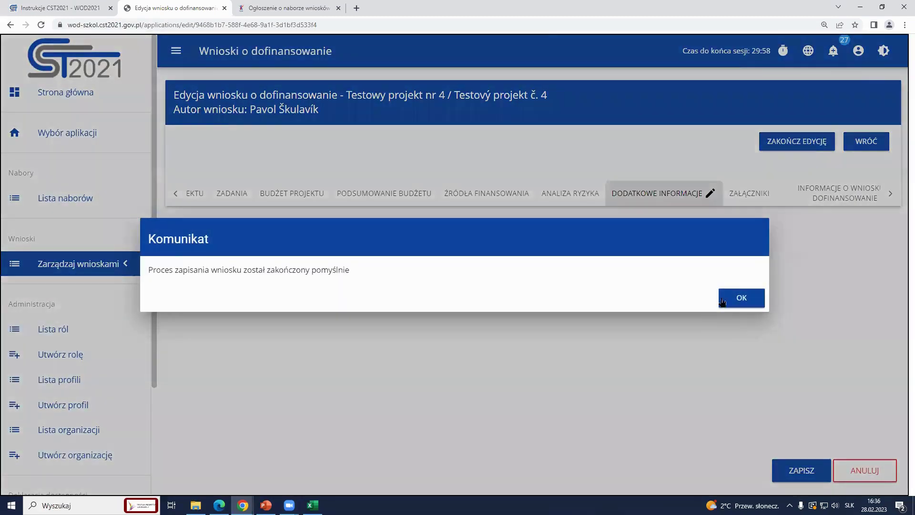
pyautogui.click(727, 300)
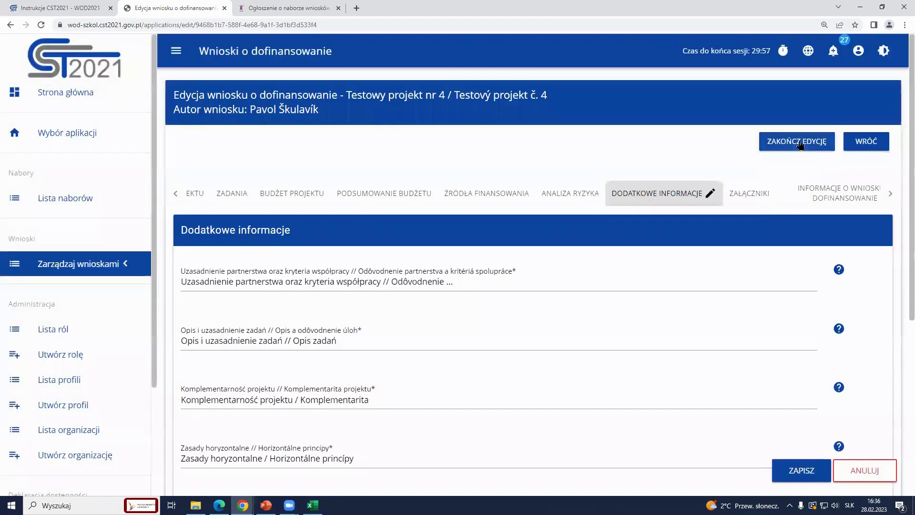